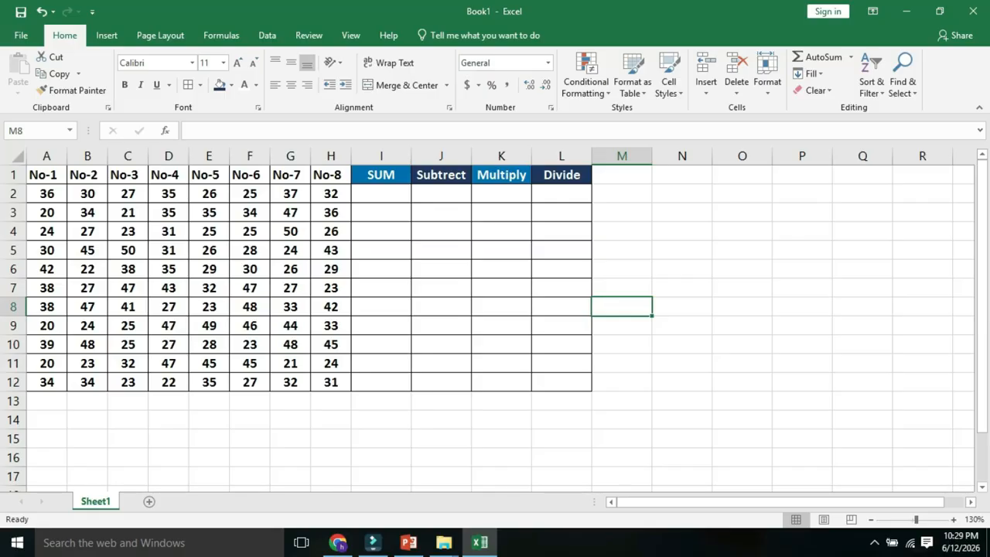
# - Enter the formula =A2+B2+C2+D2+E2+F2+G2+H2 in cell I2 of the SUM column
pyautogui.click(382, 193)
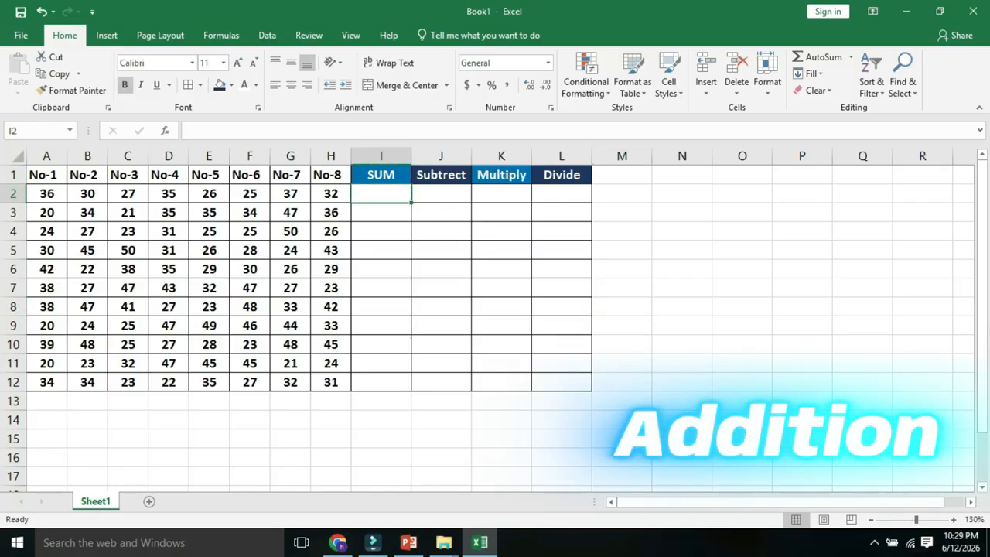
pyautogui.write('=')
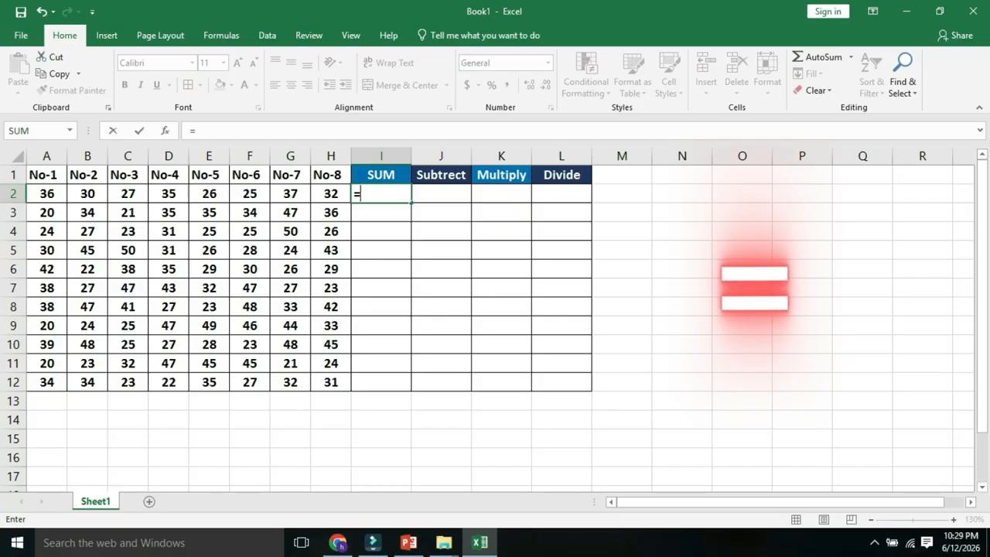
pyautogui.click(47, 193)
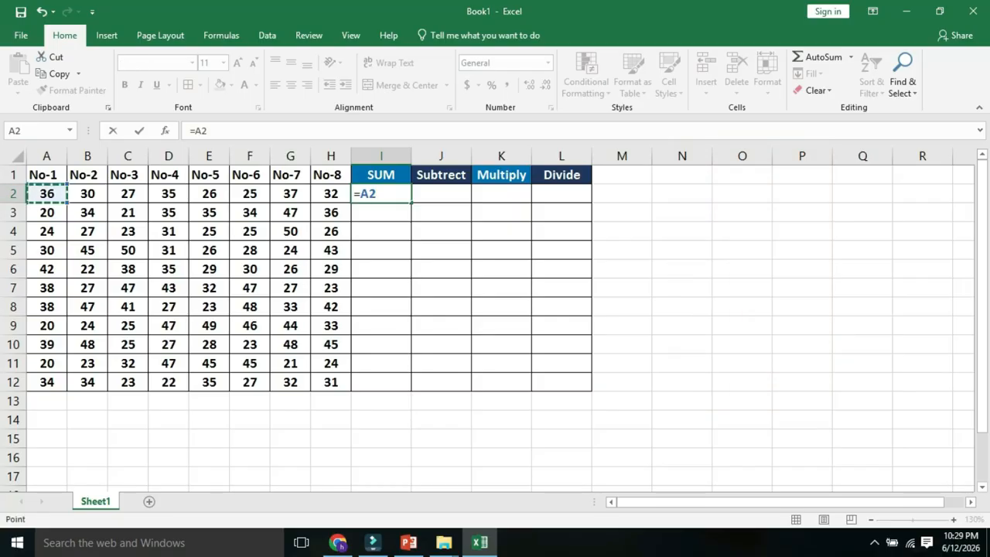
pyautogui.write('+')
pyautogui.click(87, 193)
pyautogui.write('+')
pyautogui.click(127, 193)
pyautogui.write('+')
pyautogui.click(168, 194)
pyautogui.write('+')
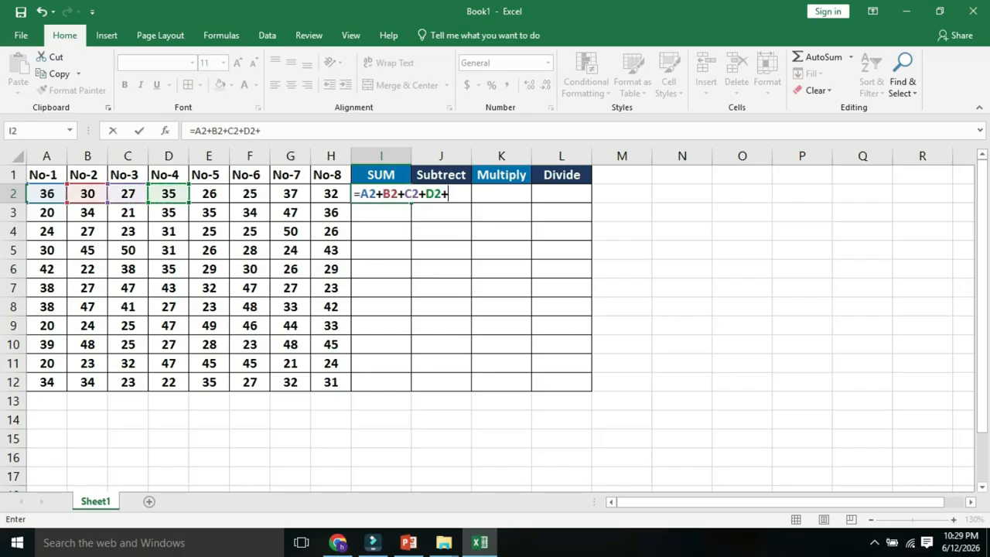
pyautogui.click(209, 193)
pyautogui.write('+')
pyautogui.click(250, 193)
pyautogui.write('+')
pyautogui.click(290, 193)
pyautogui.write('+')
pyautogui.click(330, 194)
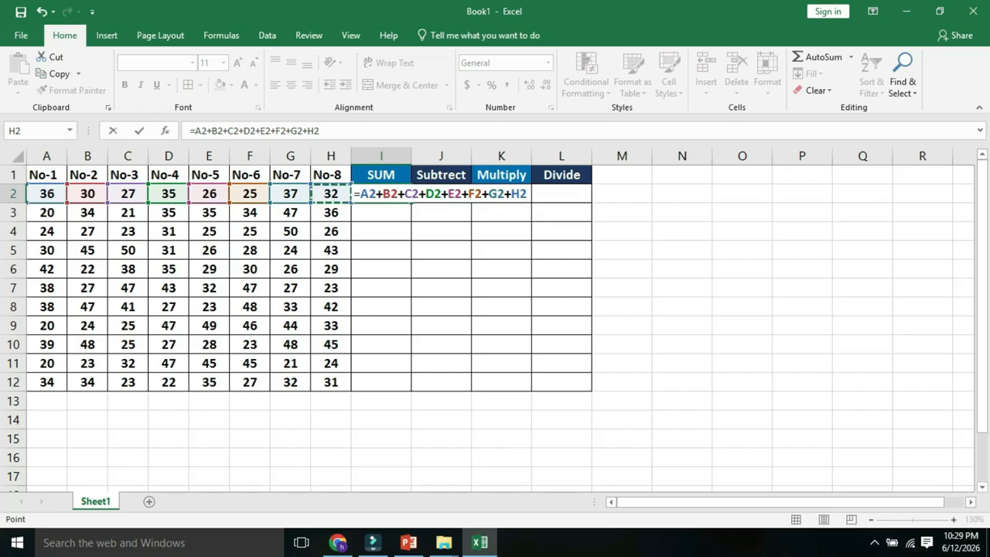
pyautogui.press('Return')
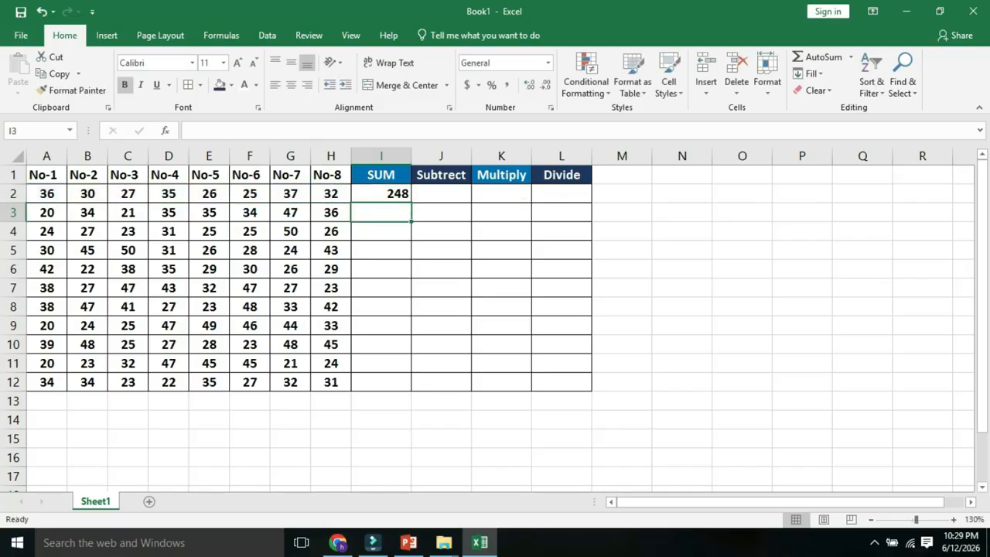
# - Fill the addition formula from I2 down through I12 and check the copied formula in I5
pyautogui.press('Up')
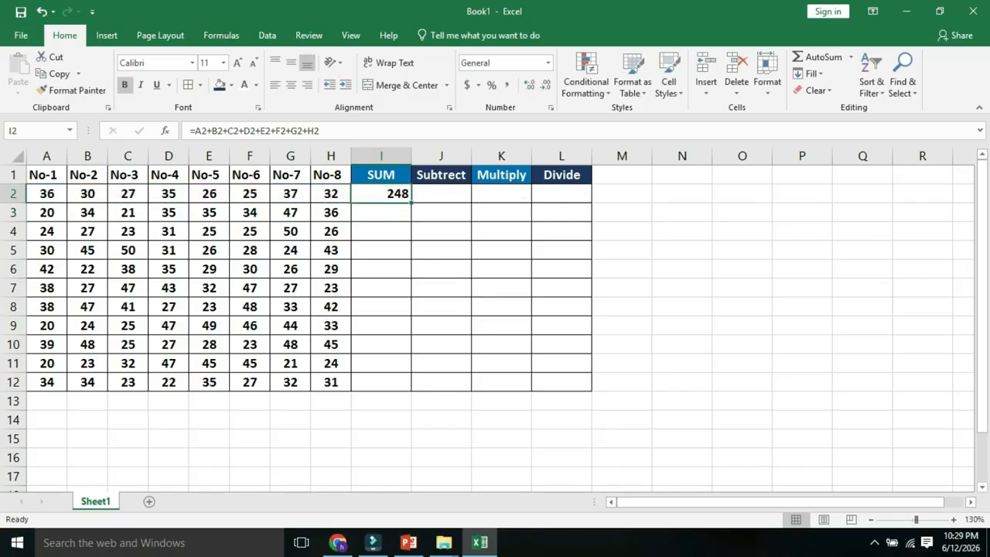
pyautogui.moveTo(411, 202); pyautogui.dragTo(412, 382)
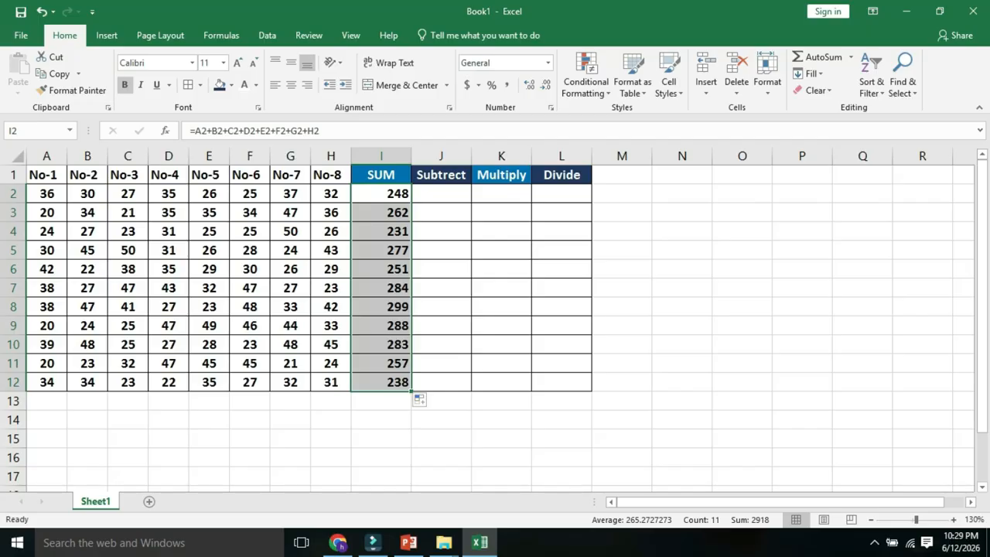
pyautogui.hotkey('ctrl', 'z')
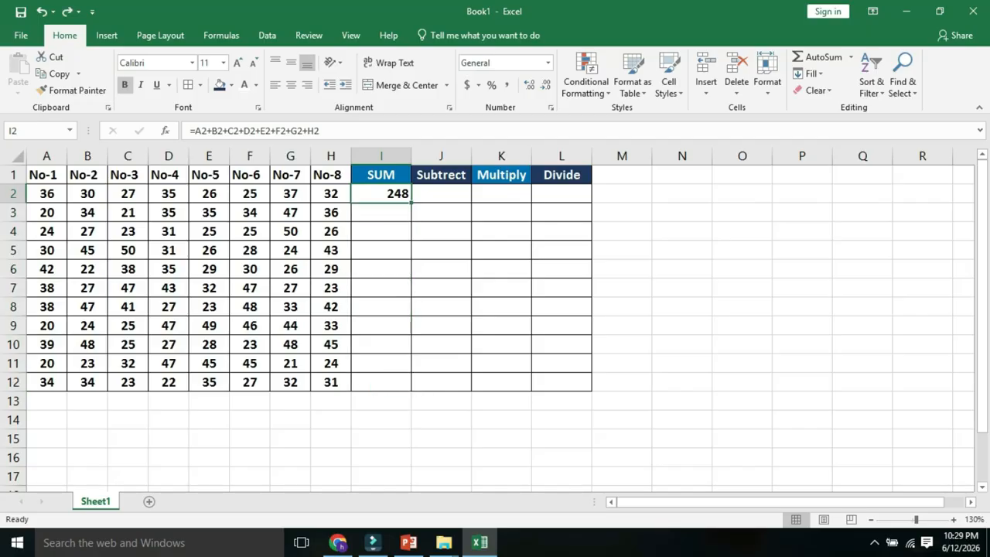
pyautogui.hotkey('ctrl', 'y')
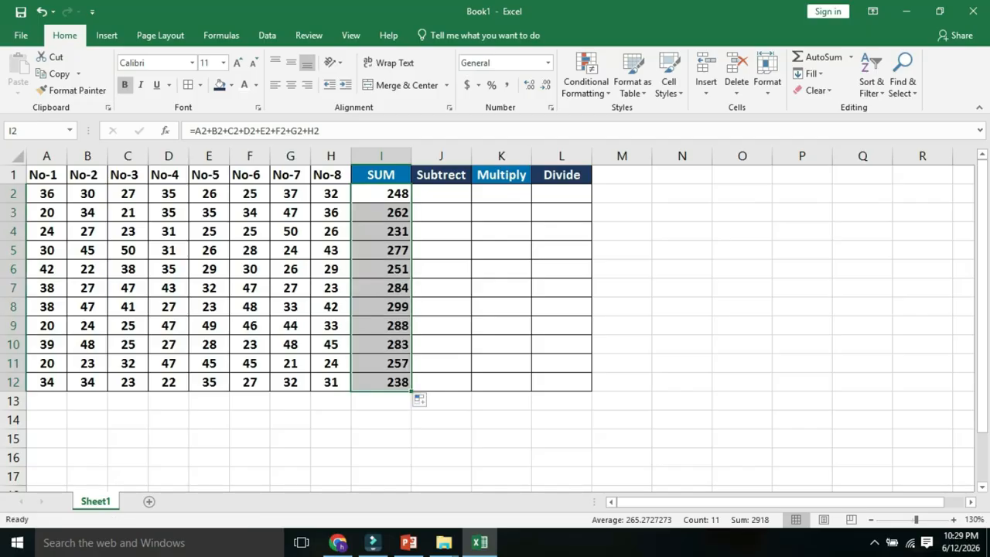
pyautogui.click(382, 250)
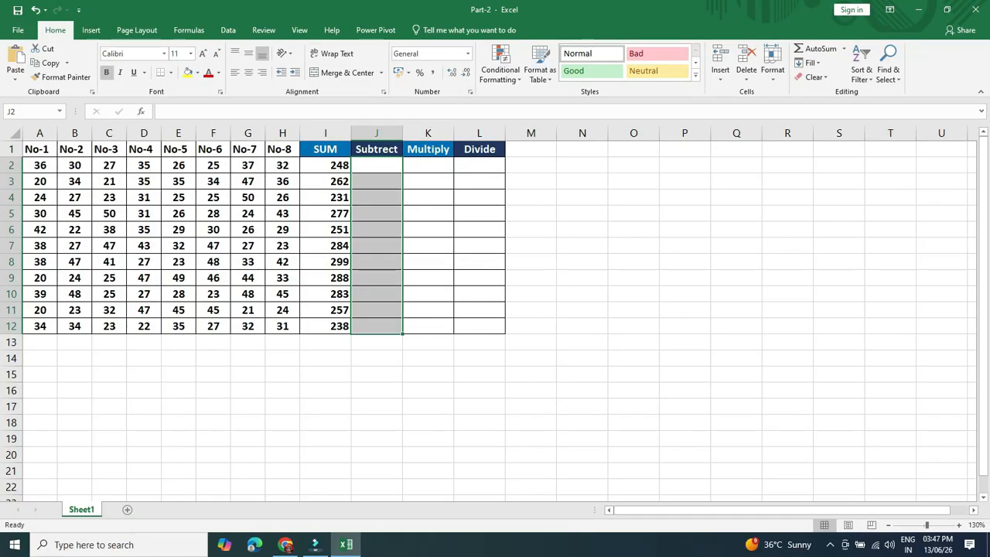
# - Enter the formula =I2-A2 in cell J2 of the Subtrect column
pyautogui.click(479, 213)
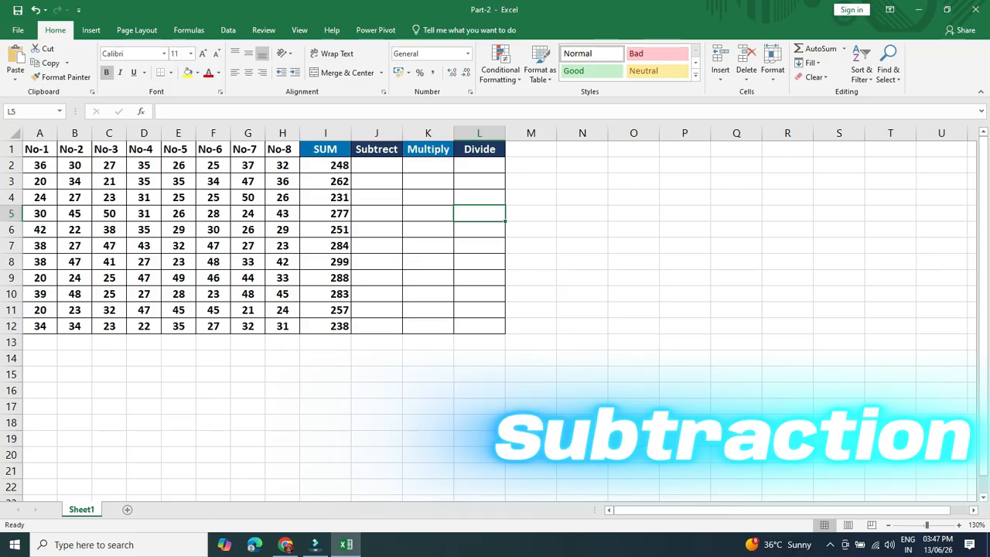
pyautogui.click(377, 166)
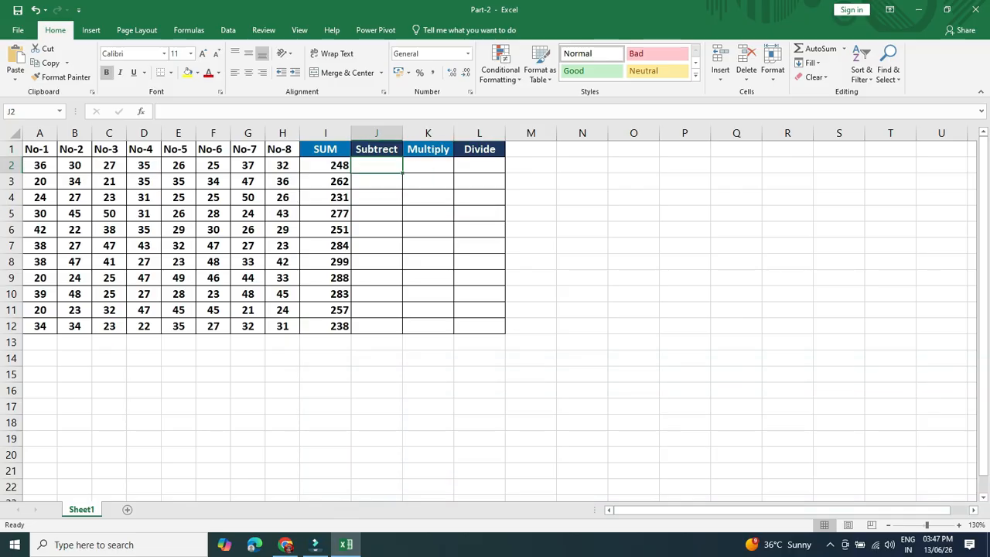
pyautogui.write('=')
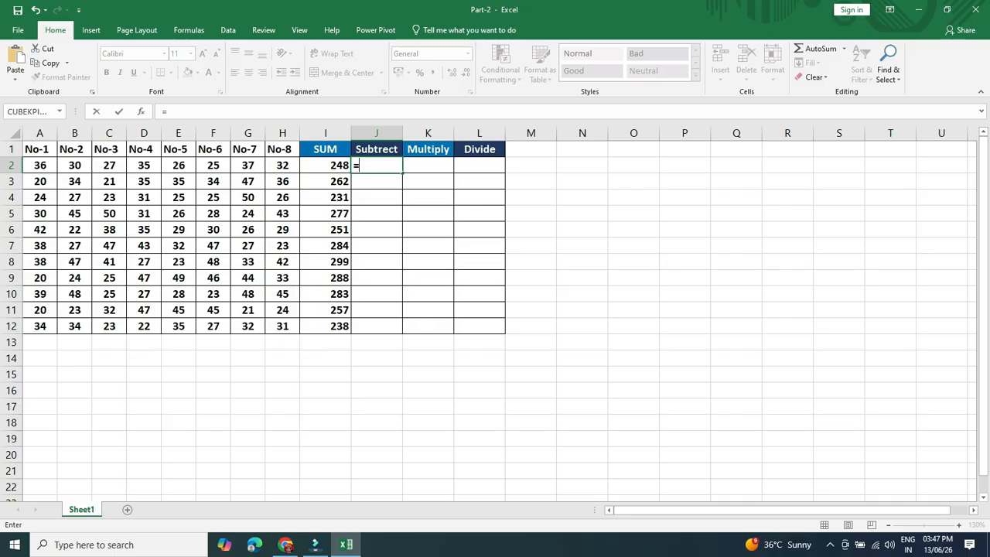
pyautogui.press('Left')
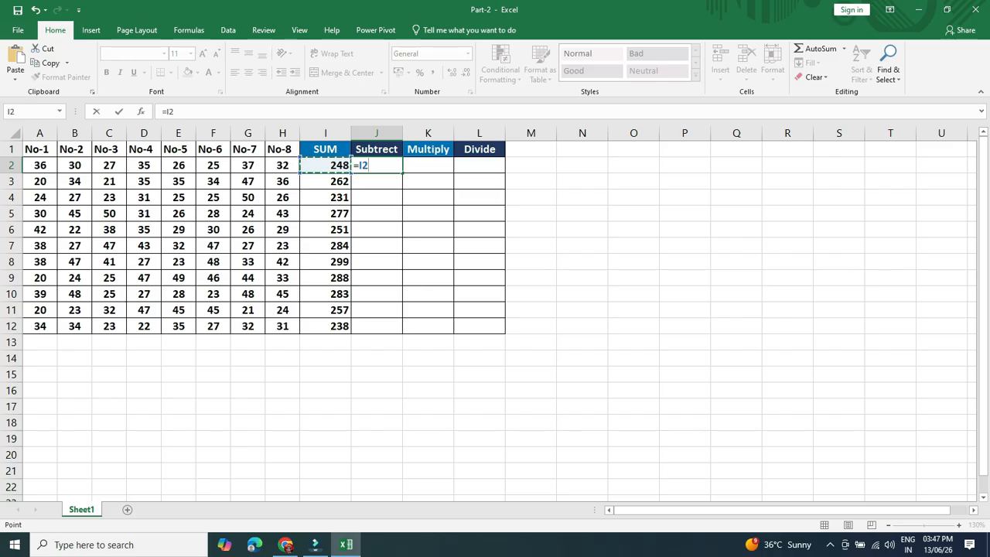
pyautogui.write('-')
pyautogui.click(39, 165)
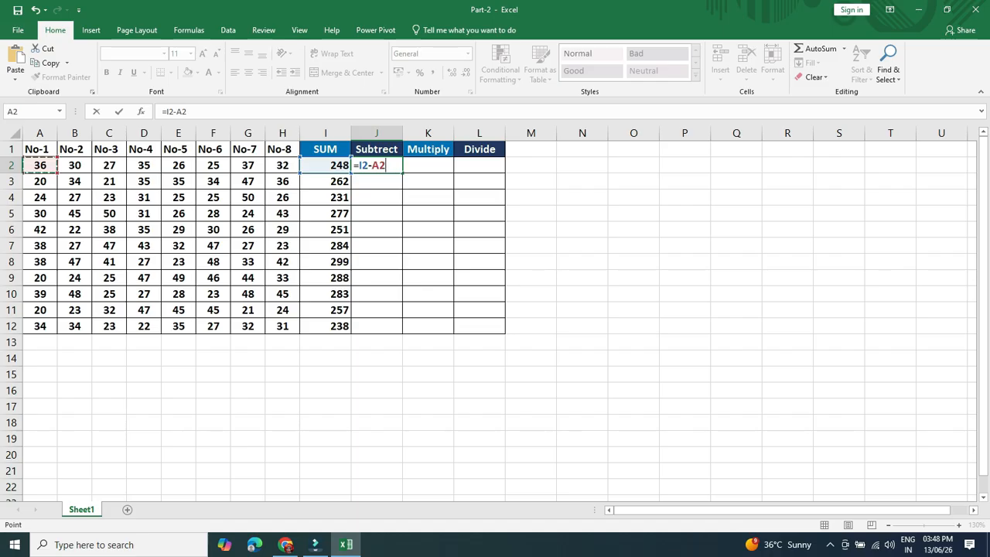
pyautogui.press('Return')
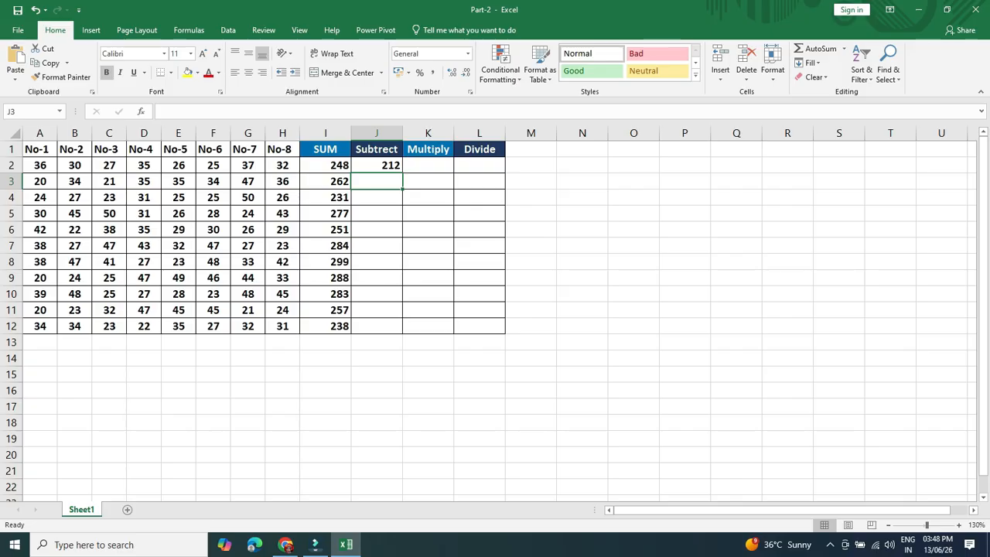
# - Fill the subtraction formula from J2 down through J12 and check the copied formula in J5
pyautogui.click(377, 165)
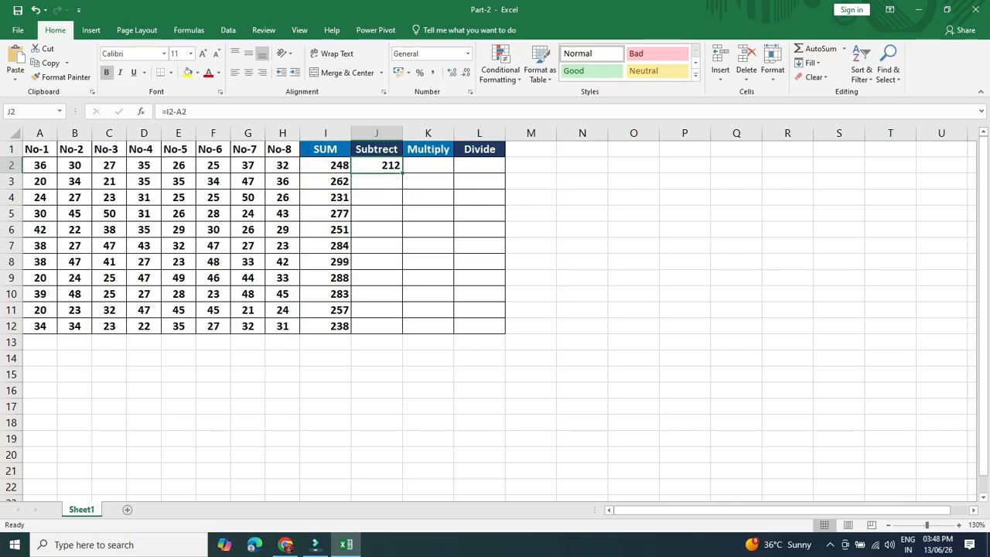
pyautogui.moveTo(401, 173); pyautogui.dragTo(407, 336)
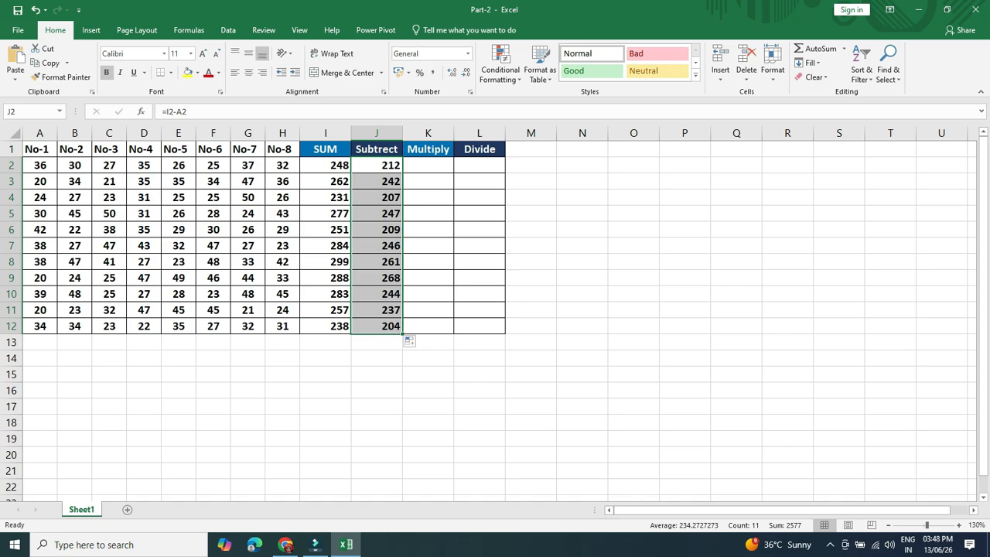
pyautogui.click(377, 214)
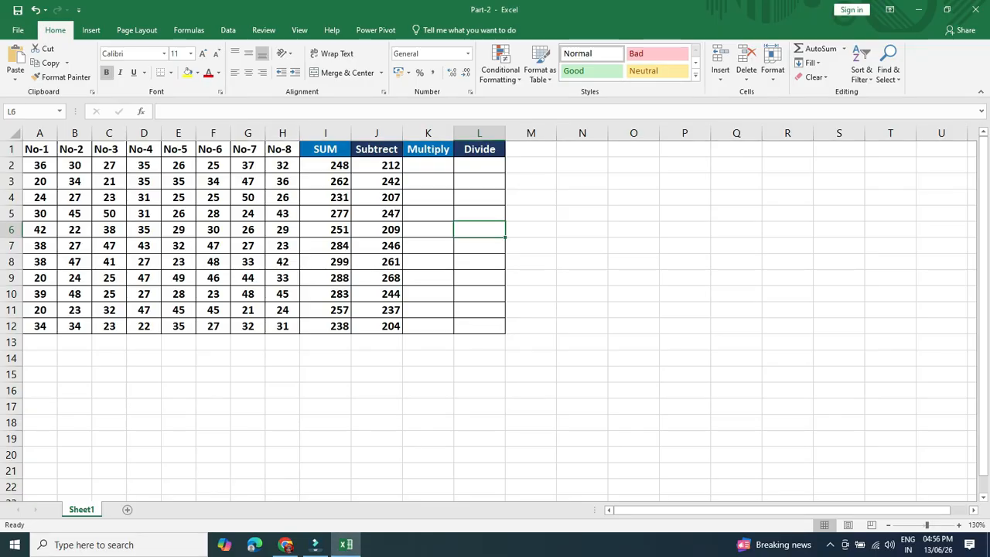
# - Enter the formula =A2*B2*C2*D2 in cell K2 of the Multiply column and fill it down through K12
pyautogui.click(428, 197)
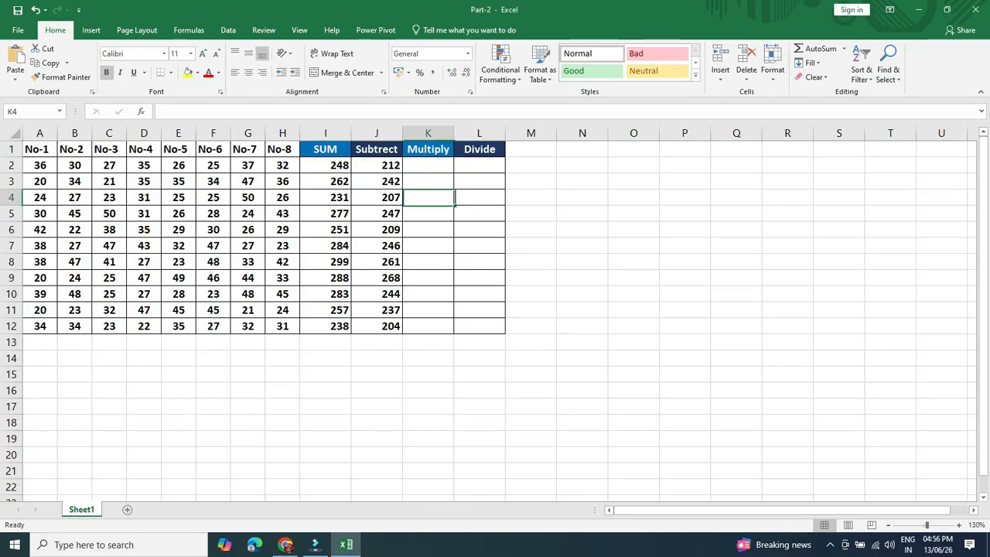
pyautogui.click(428, 166)
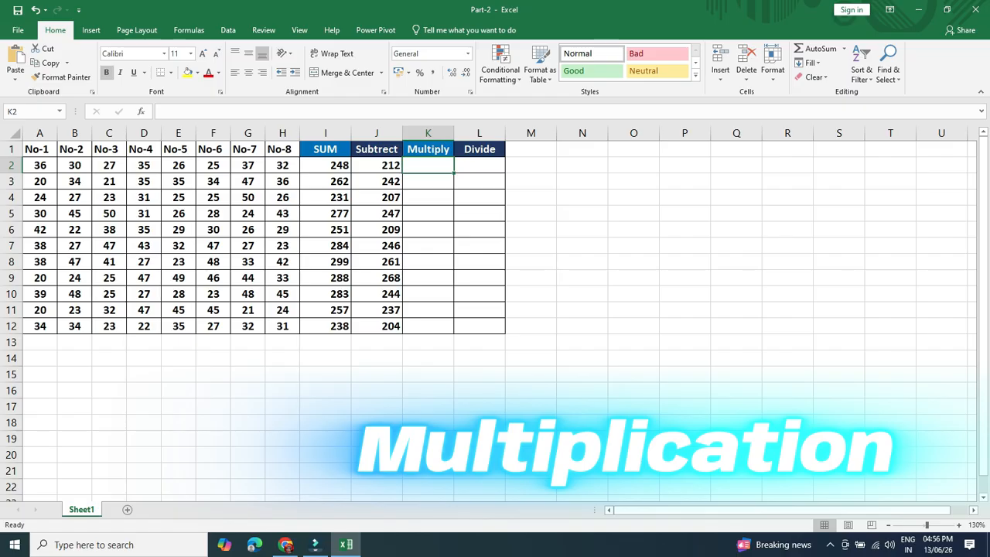
pyautogui.write('=')
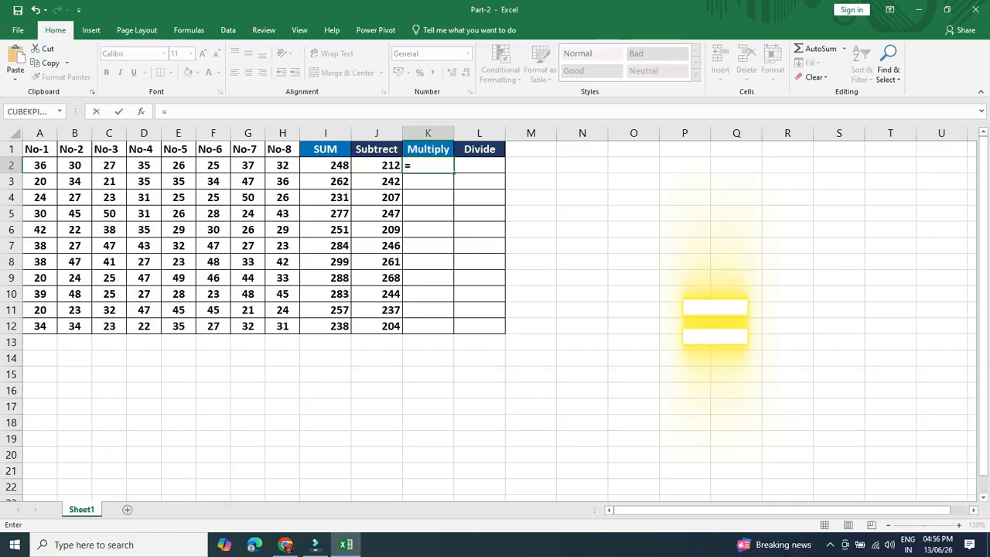
pyautogui.click(39, 164)
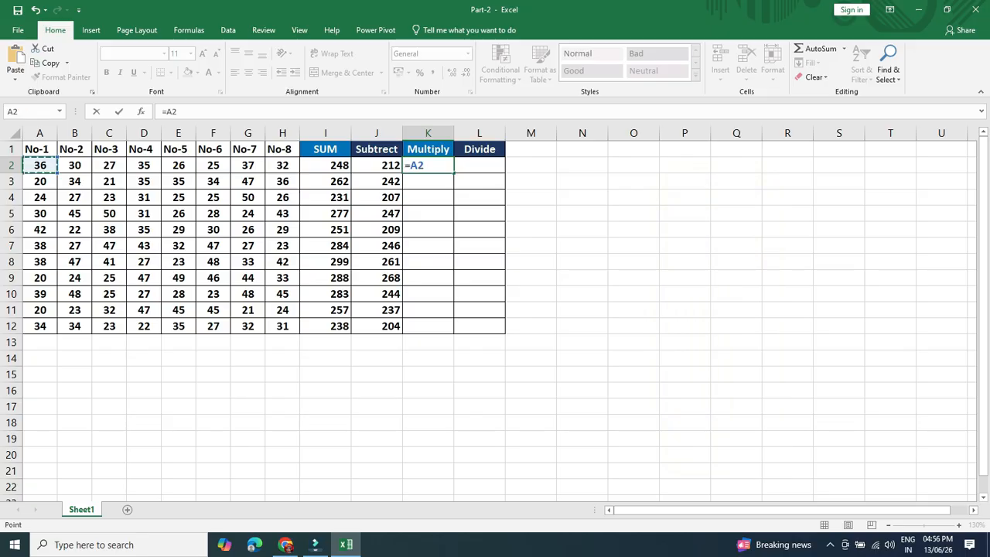
pyautogui.write('*')
pyautogui.click(75, 165)
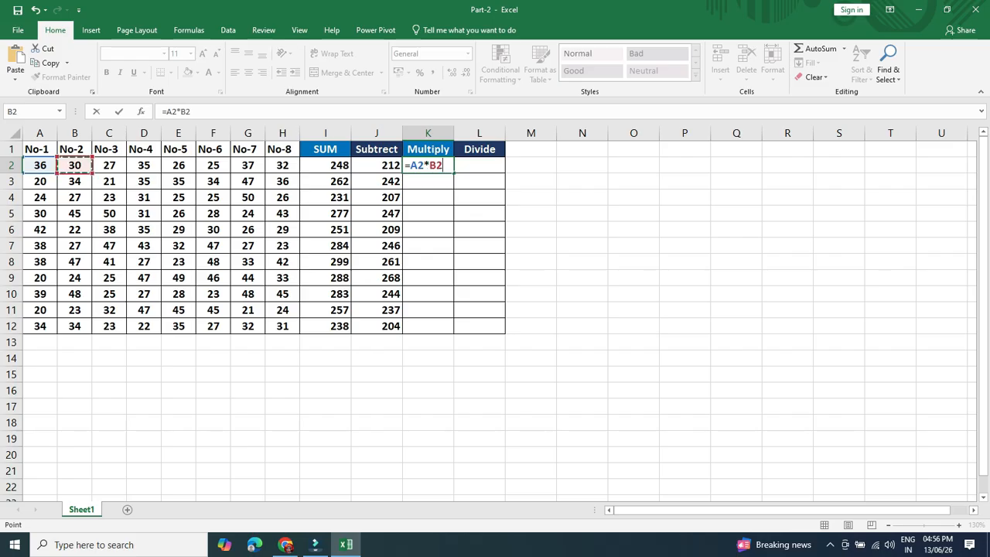
pyautogui.write('*')
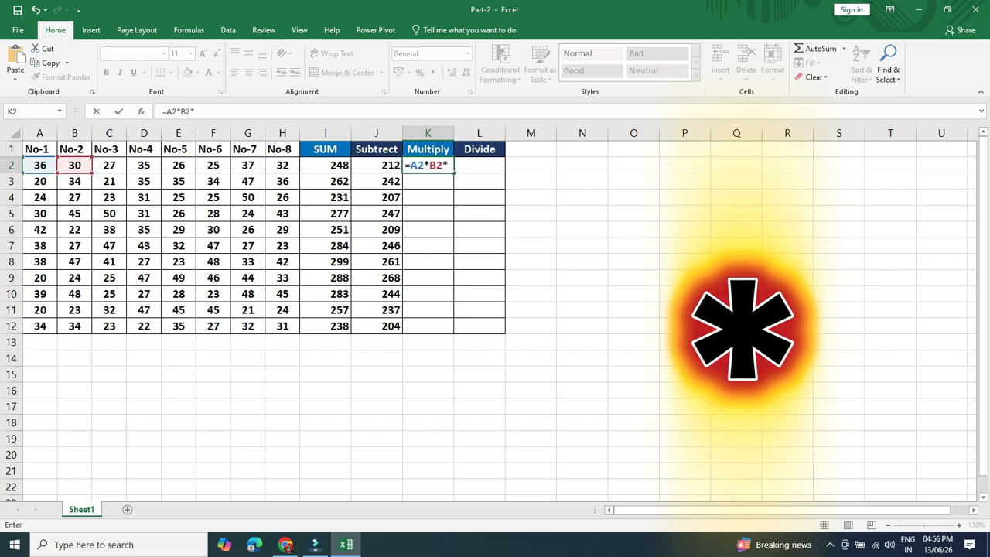
pyautogui.click(109, 165)
pyautogui.write('*')
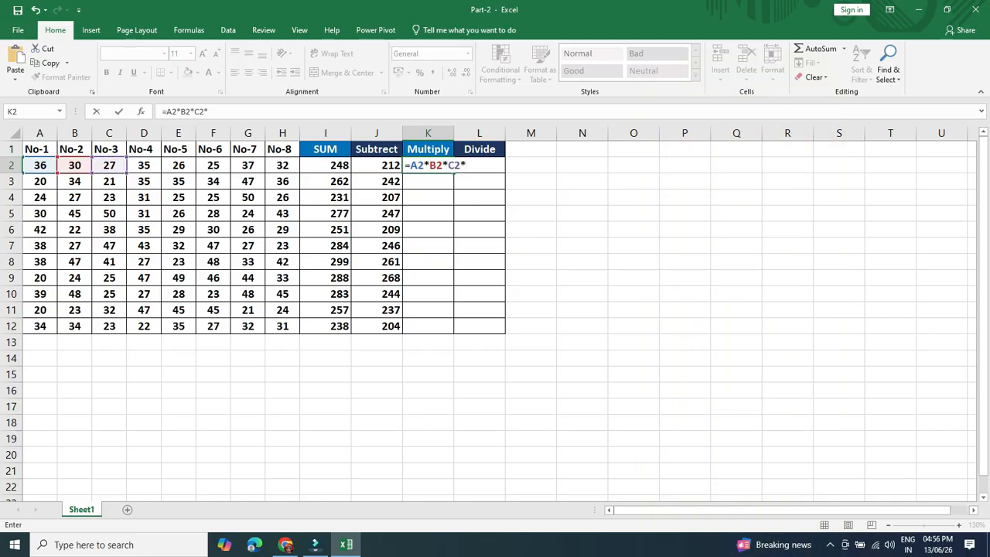
pyautogui.click(144, 164)
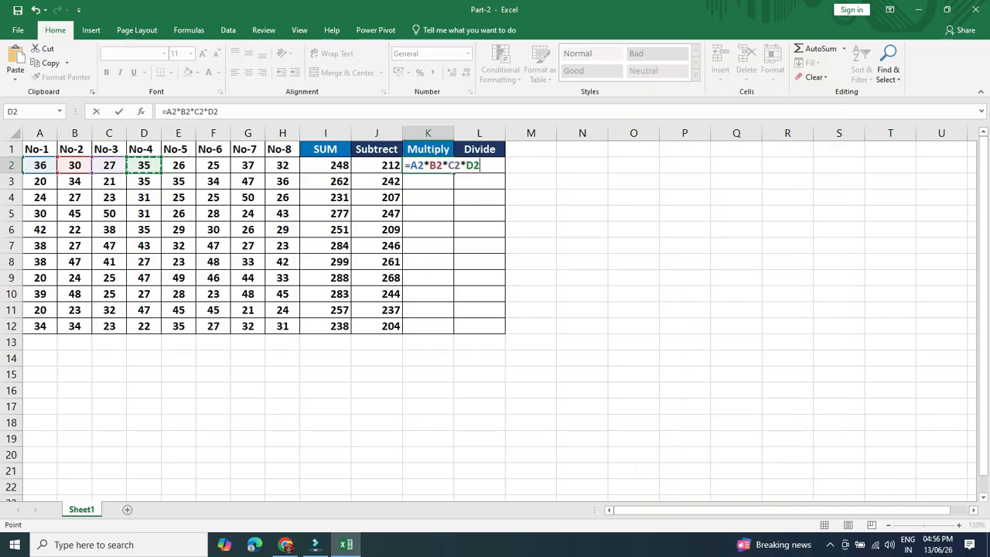
pyautogui.press('Return')
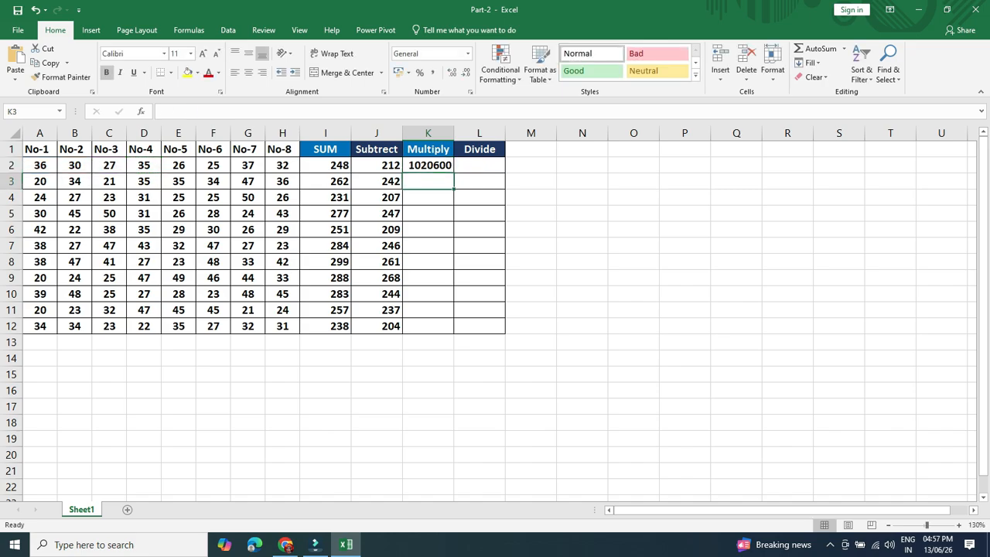
pyautogui.click(428, 164)
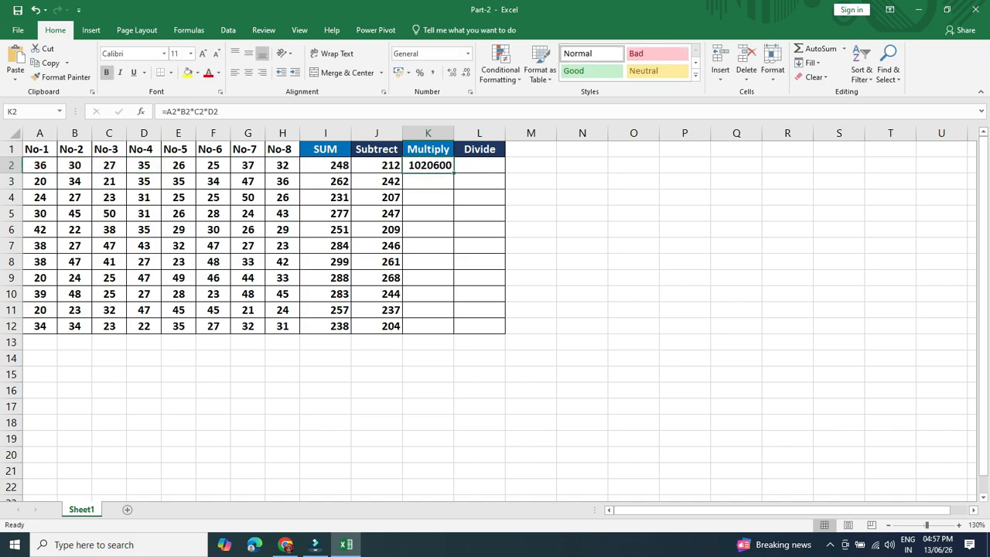
pyautogui.doubleClick(453, 172)
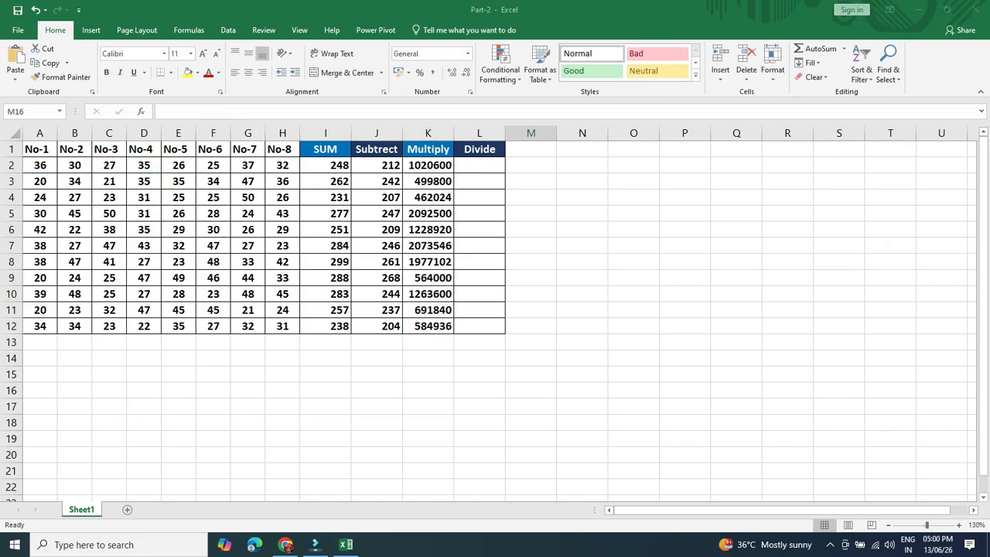
# - Enter the formula =I2/A2 in cell L2 of the Divide column
pyautogui.click(479, 165)
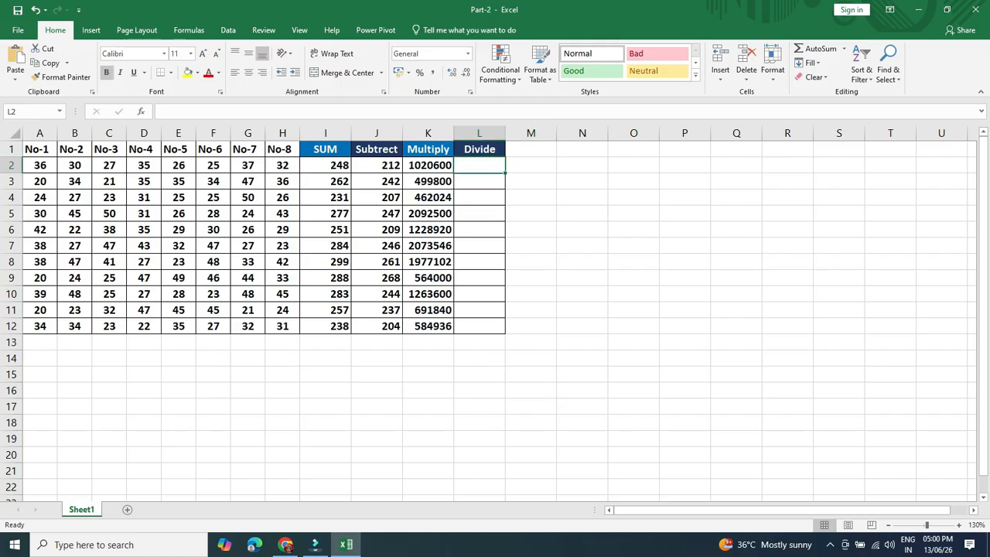
pyautogui.write('=')
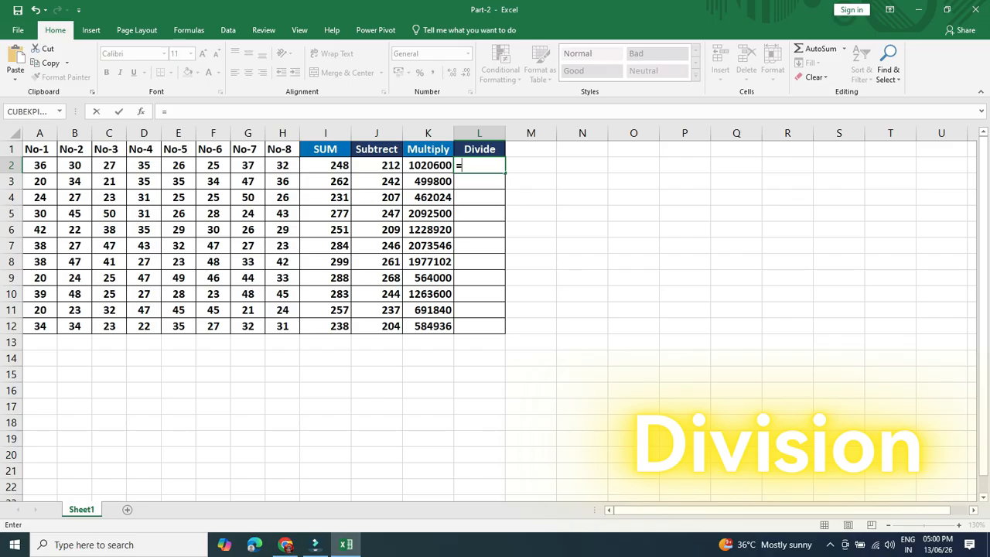
pyautogui.click(326, 166)
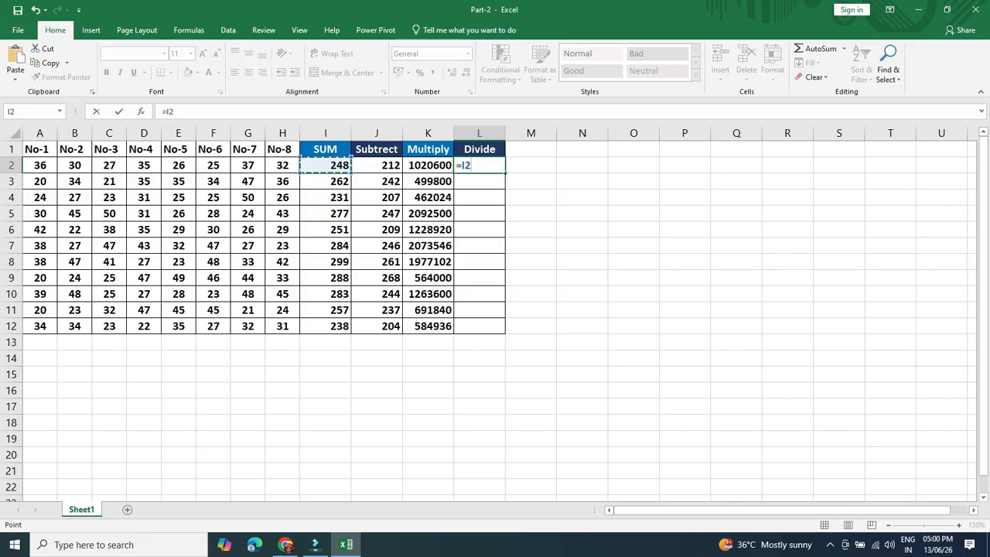
pyautogui.write('/')
pyautogui.click(39, 165)
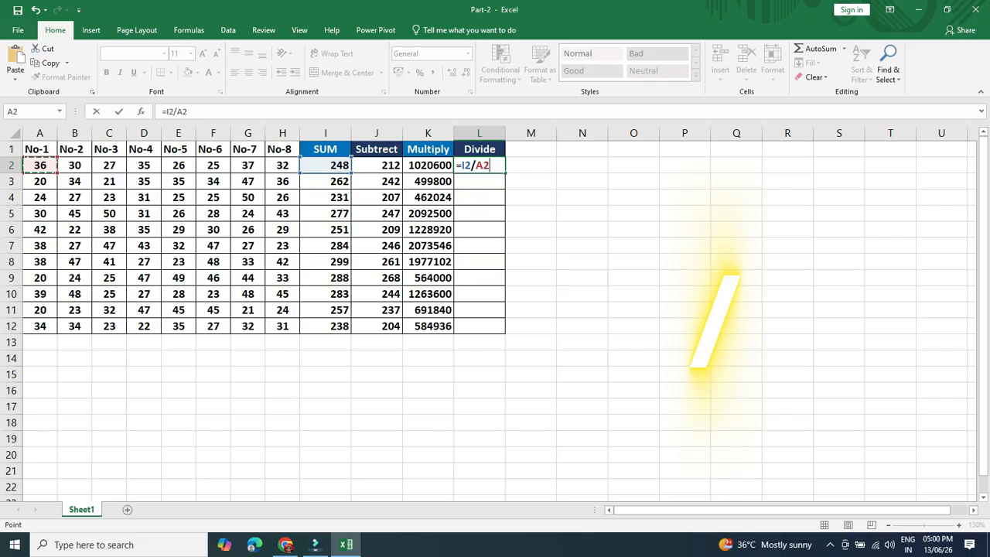
pyautogui.press('Return')
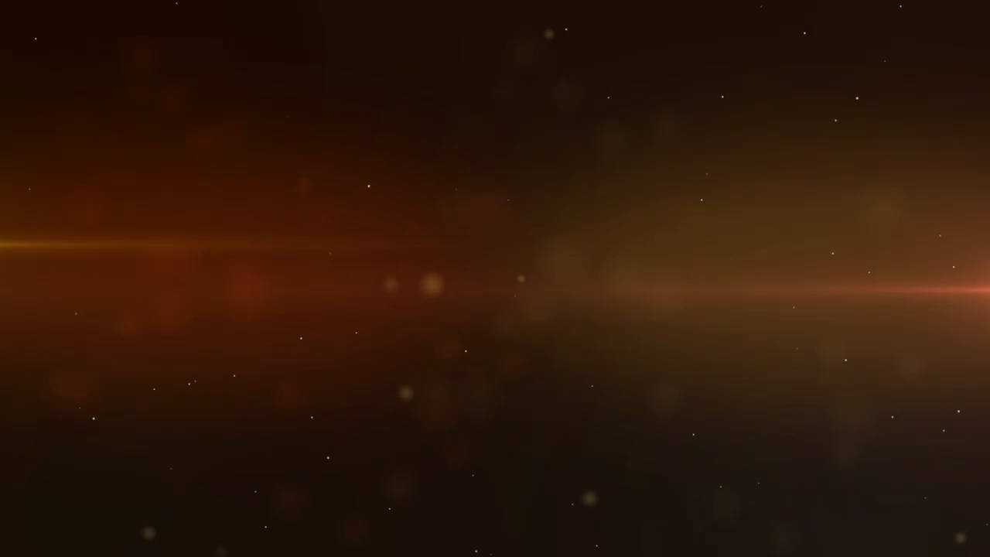